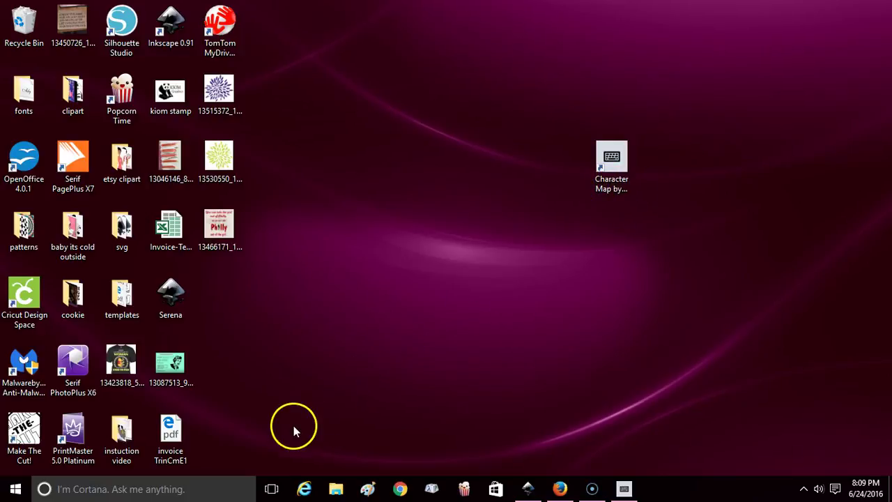
Search Cortana for 'char' to list the Character Map apps, then dismiss the results.
{"action": "left_click", "coordinate": [177, 495]}
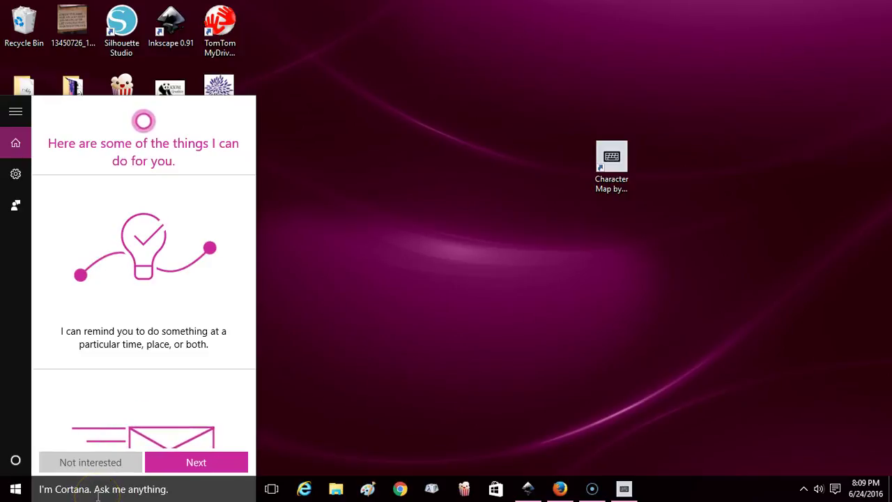
{"action": "left_click", "coordinate": [97, 491]}
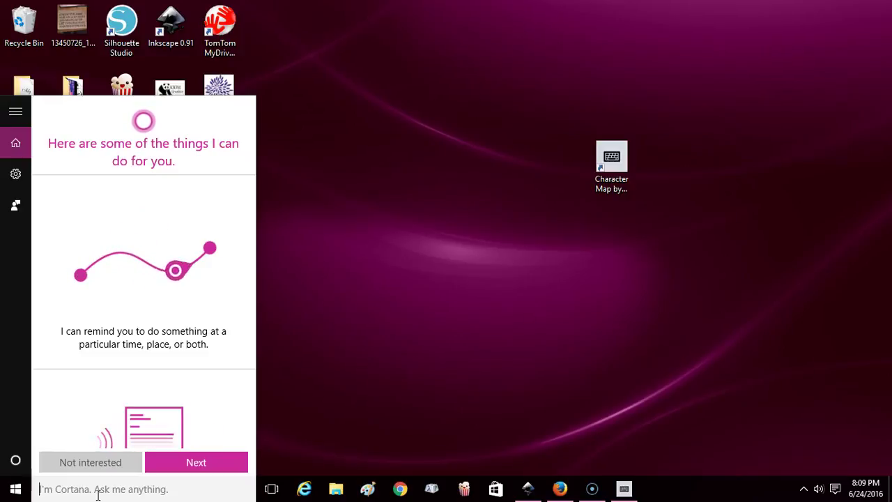
{"action": "type", "text": "ch"}
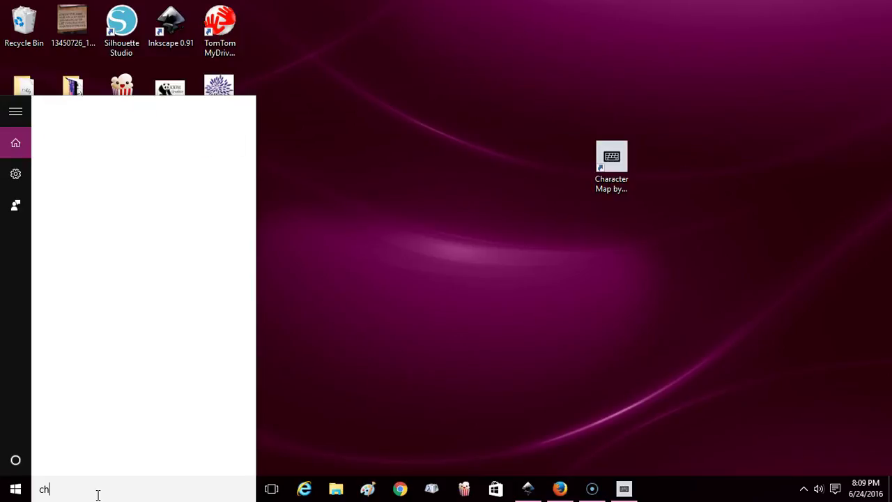
{"action": "type", "text": "ar"}
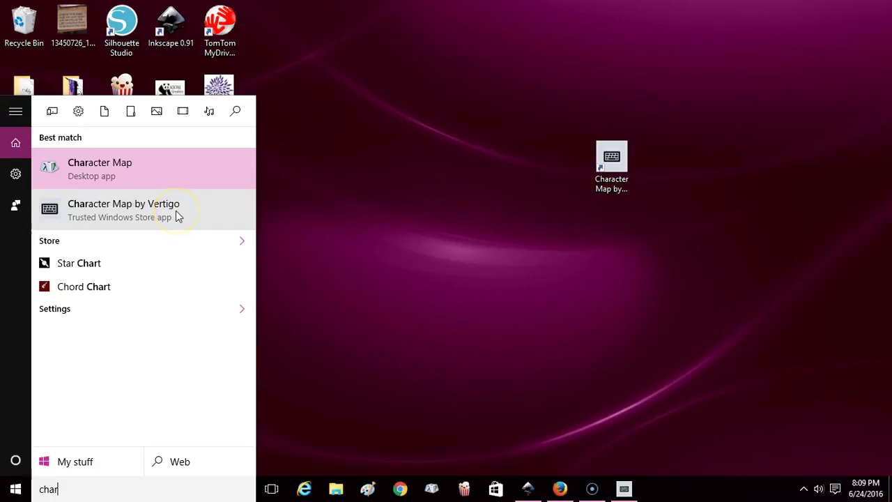
{"action": "left_click", "coordinate": [321, 228]}
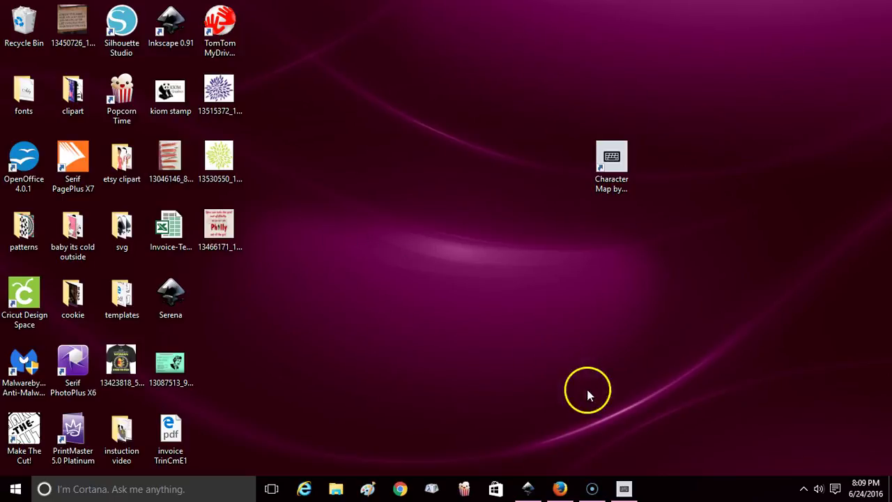
Open Character Map by Vertigo on Novelia and scroll the grid right to its Private Use Area glyphs.
{"action": "left_click", "coordinate": [625, 490]}
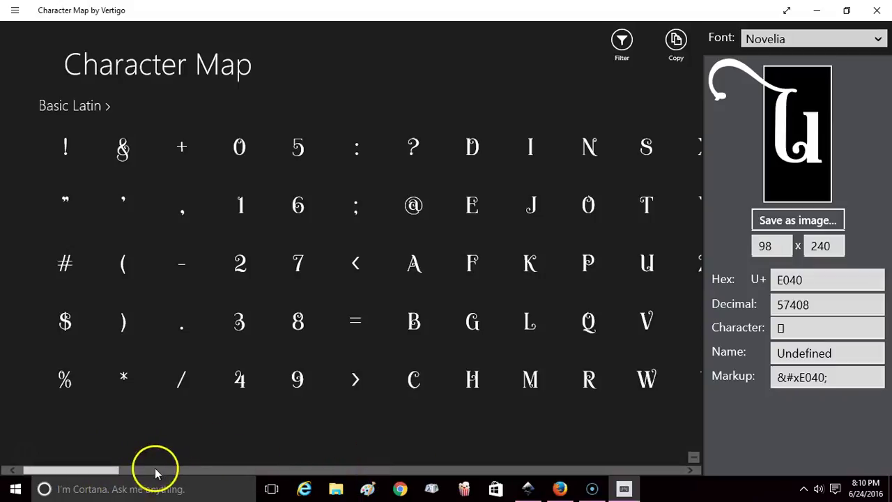
{"action": "left_click", "coordinate": [697, 472]}
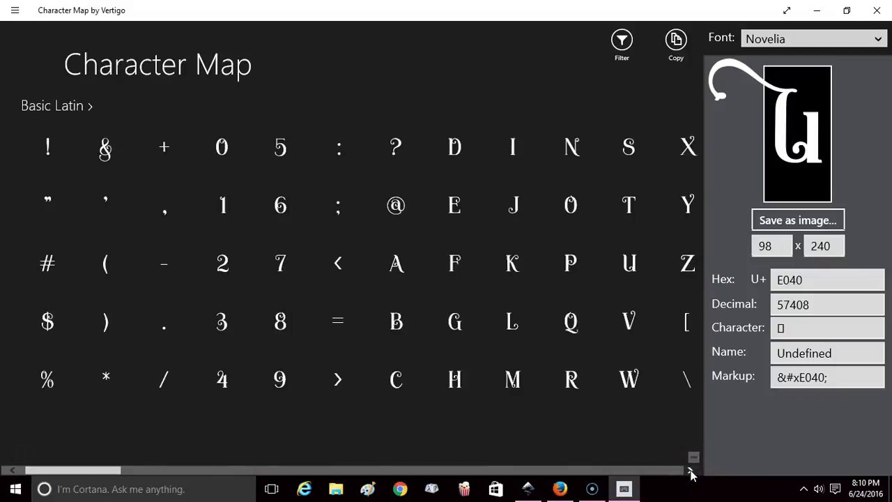
{"action": "left_click_drag", "start_coordinate": [692, 473], "coordinate": [691, 470]}
{"action": "left_click", "coordinate": [673, 472]}
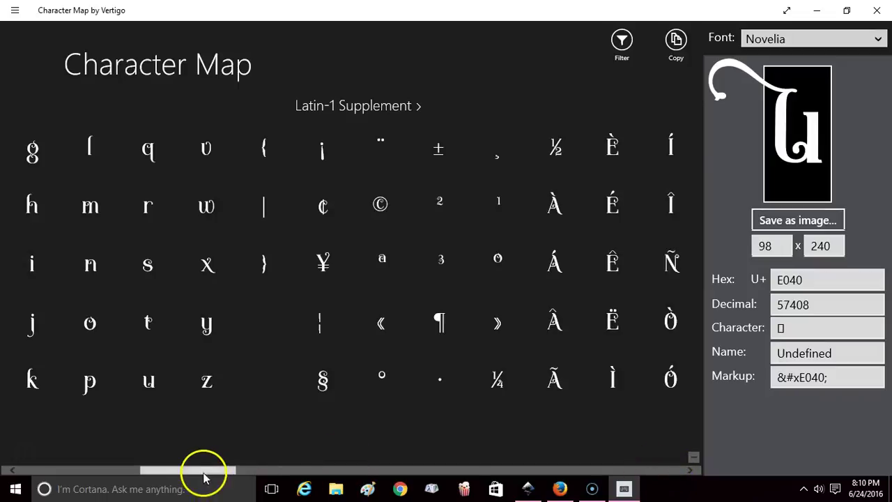
{"action": "left_click_drag", "start_coordinate": [204, 474], "coordinate": [402, 451]}
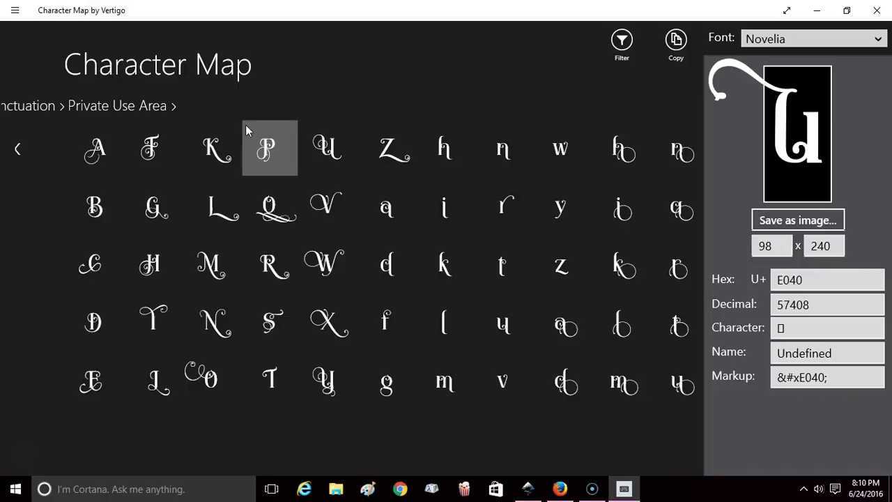
Copy Novelia's swash capital K (U+E00B) and switch to the blank Inkscape document.
{"action": "left_click", "coordinate": [217, 148]}
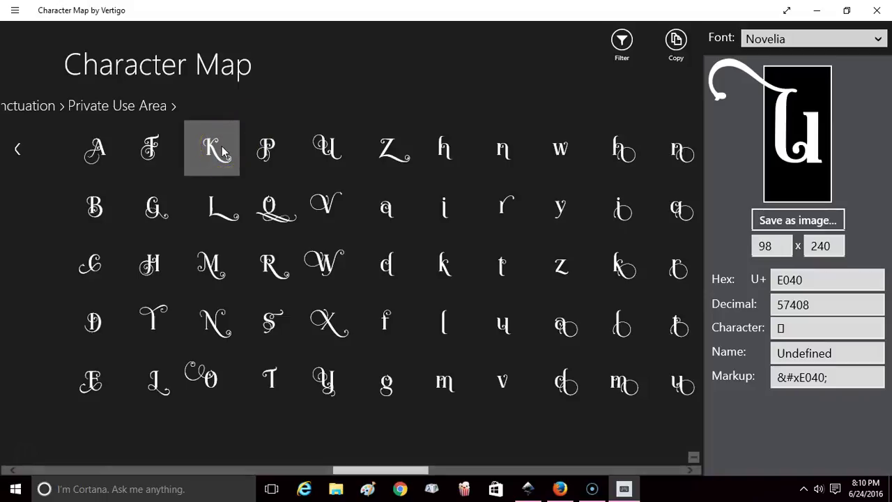
{"action": "left_click", "coordinate": [212, 151]}
{"action": "left_click", "coordinate": [211, 154]}
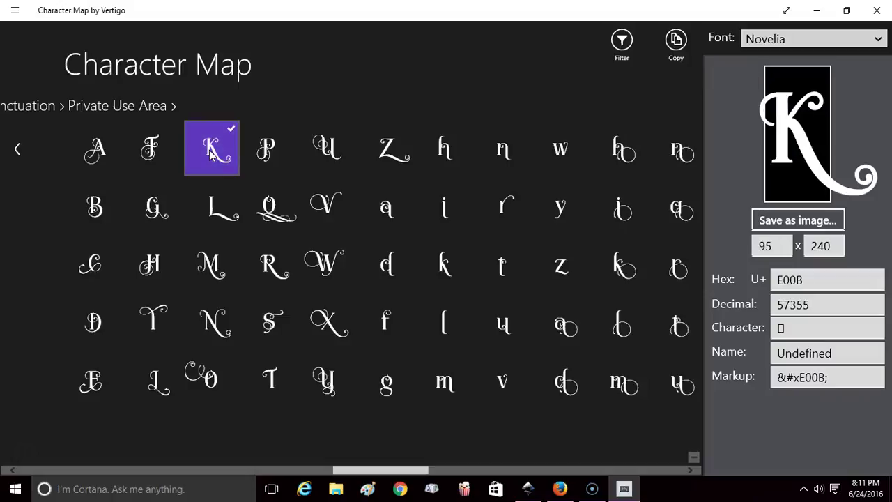
{"action": "left_click", "coordinate": [676, 42]}
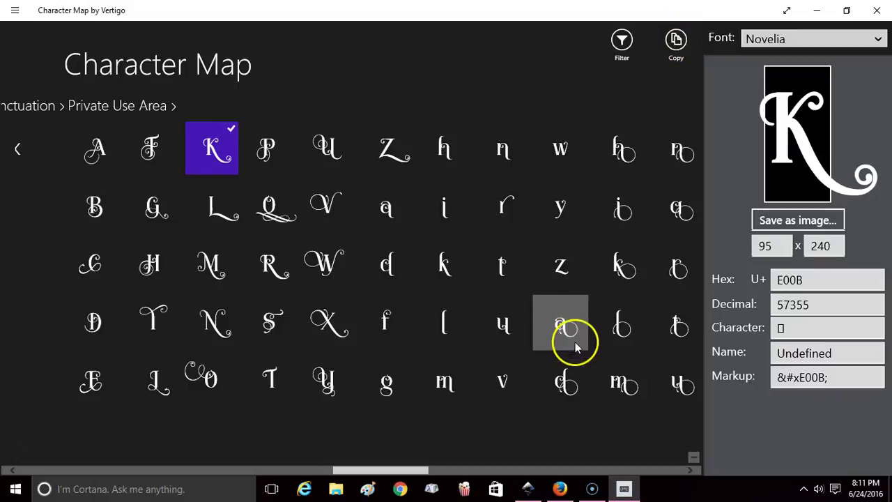
{"action": "left_click", "coordinate": [535, 490]}
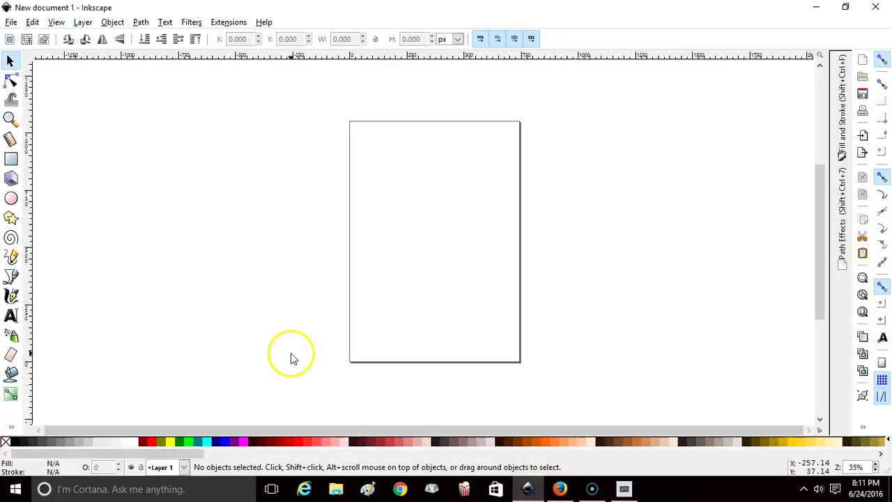
Paste the copied swash K as a new text object left of the page.
{"action": "left_click", "coordinate": [13, 317]}
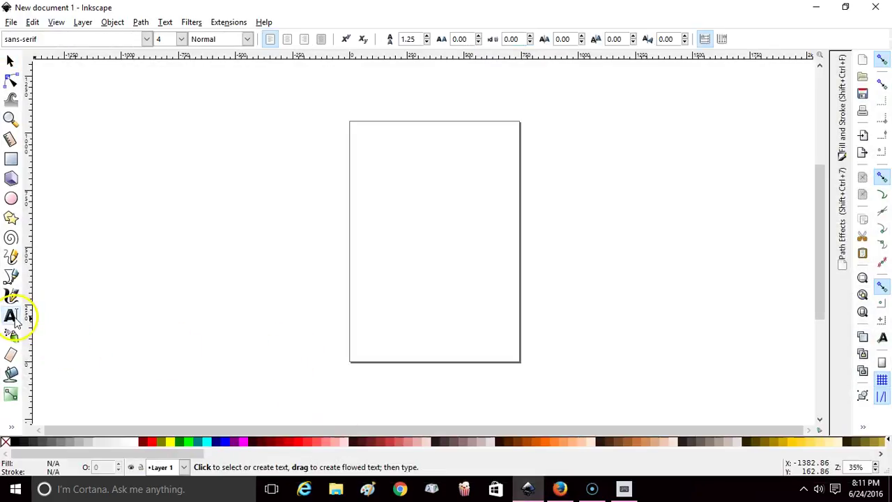
{"action": "left_click", "coordinate": [182, 227]}
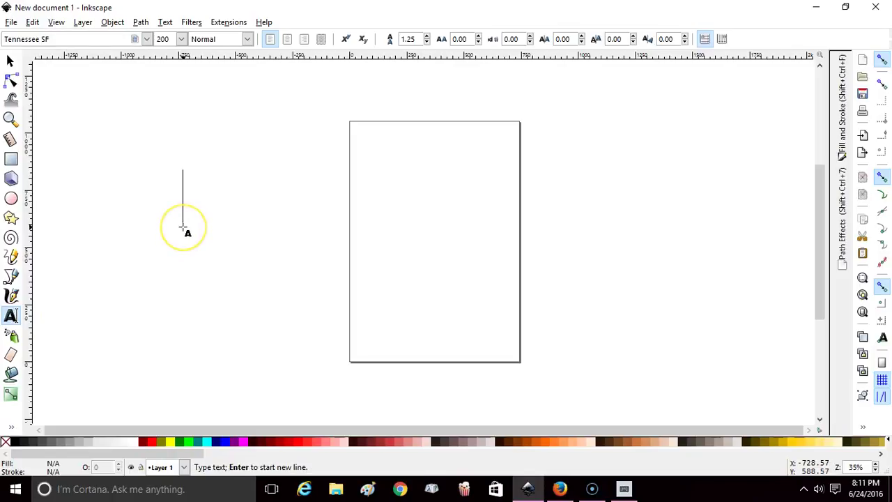
{"action": "right_click", "coordinate": [184, 229]}
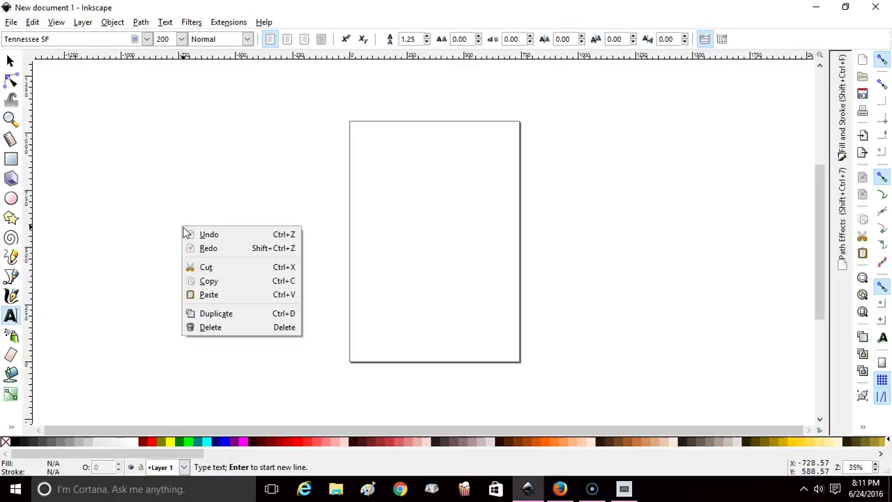
{"action": "left_click", "coordinate": [226, 295]}
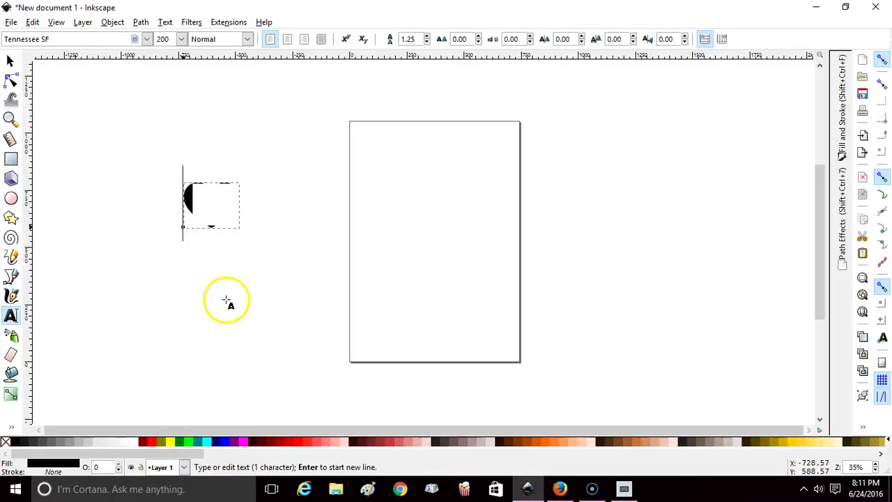
Set the K text's font family to Novelia and place the caret after the K.
{"action": "left_click", "coordinate": [54, 40]}
{"action": "key", "text": "BackSpace"}
{"action": "key", "text": "BackSpace"}
{"action": "key", "text": "BackSpace"}
{"action": "key", "text": "BackSpace"}
{"action": "key", "text": "BackSpace"}
{"action": "key", "text": "BackSpace"}
{"action": "key", "text": "BackSpace"}
{"action": "key", "text": "BackSpace"}
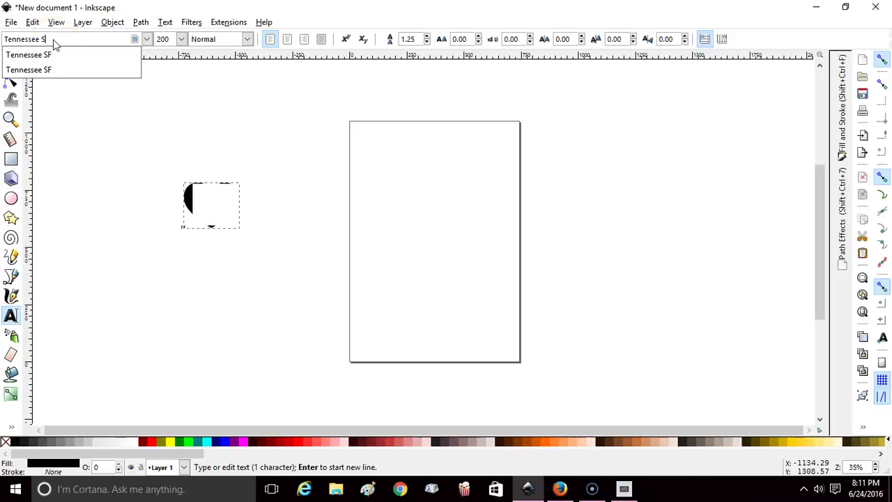
{"action": "key", "text": "BackSpace"}
{"action": "key", "text": "BackSpace"}
{"action": "key", "text": "BackSpace"}
{"action": "key", "text": "BackSpace"}
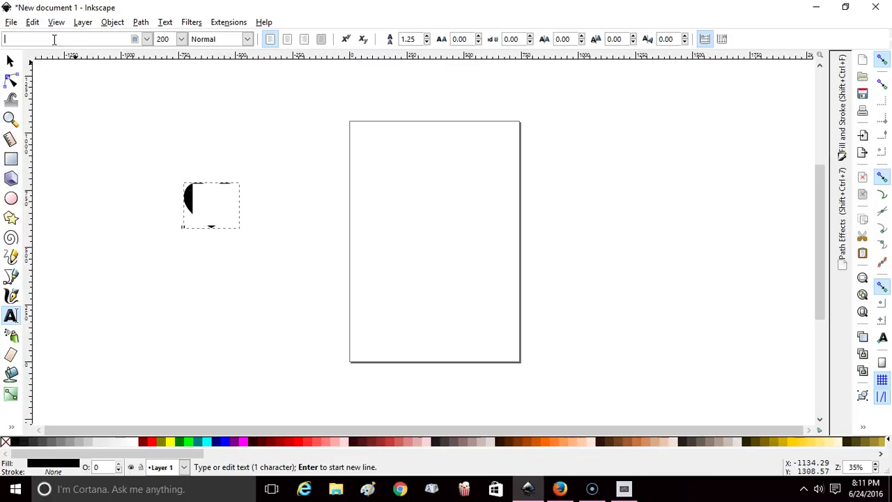
{"action": "type", "text": "no"}
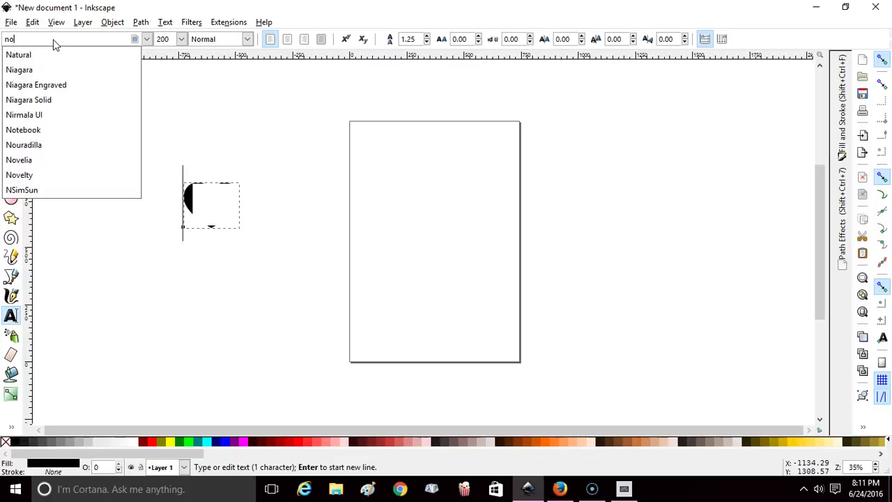
{"action": "type", "text": "vel"}
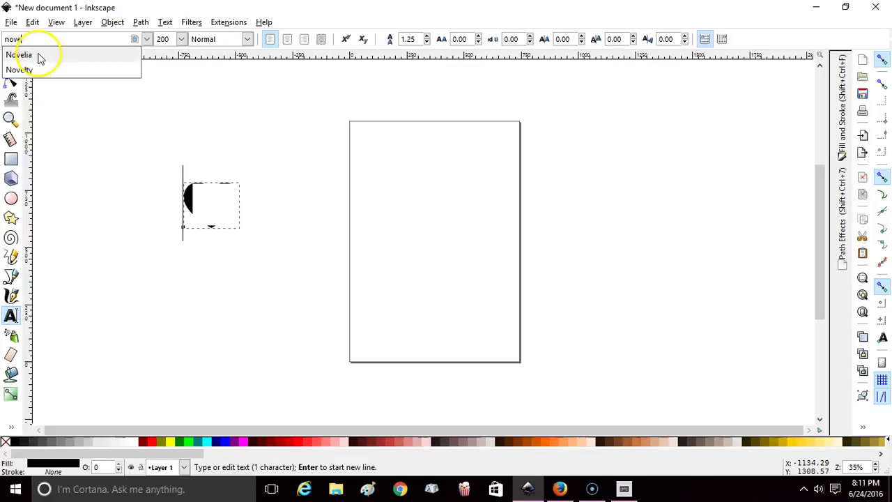
{"action": "left_click", "coordinate": [40, 60]}
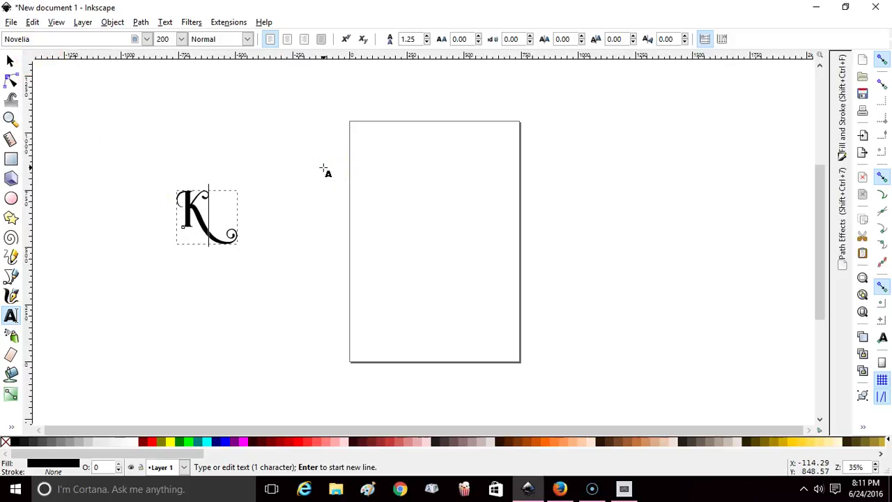
{"action": "left_click", "coordinate": [265, 219]}
{"action": "left_click", "coordinate": [232, 201]}
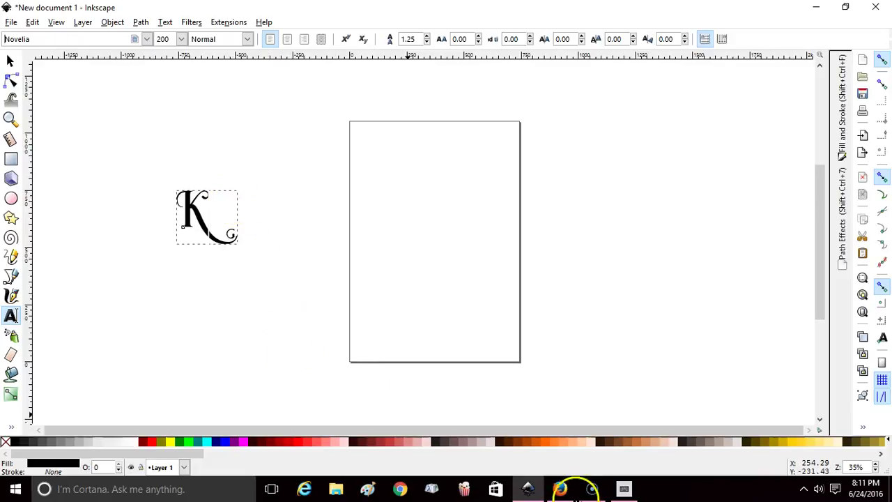
Copy Novelia's plain lowercase i (U+0069) from Latin-1 Supplement and return to Inkscape.
{"action": "left_click", "coordinate": [624, 489]}
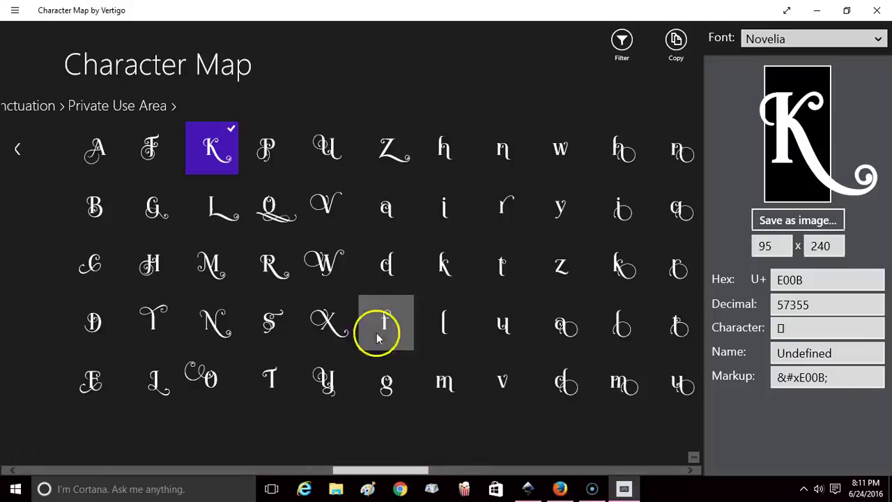
{"action": "left_click_drag", "start_coordinate": [357, 471], "coordinate": [135, 441]}
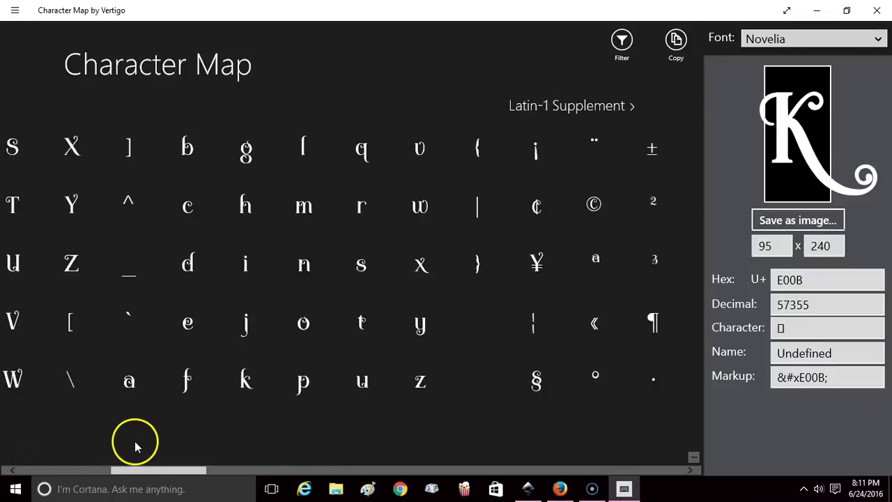
{"action": "left_click", "coordinate": [237, 264]}
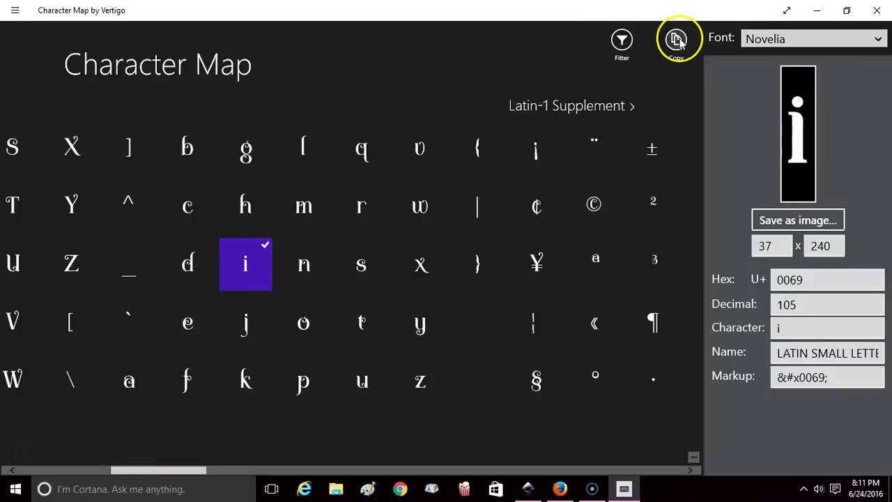
{"action": "left_click", "coordinate": [676, 40]}
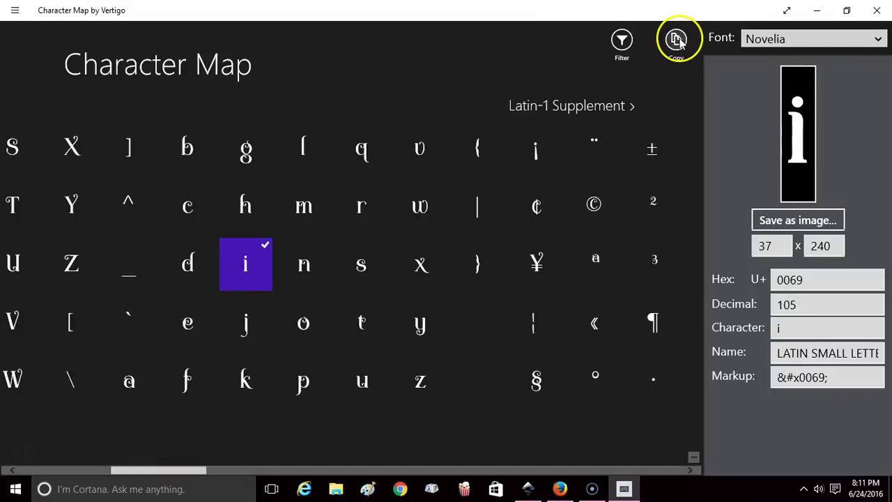
{"action": "left_click", "coordinate": [530, 487]}
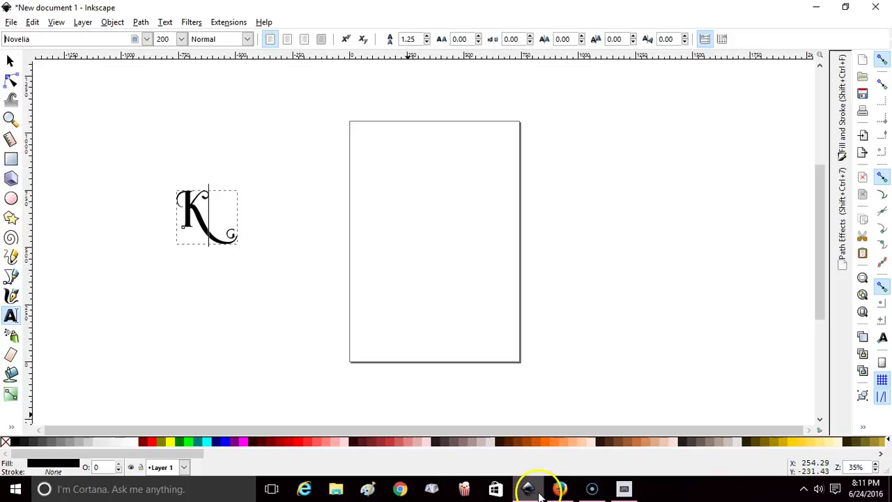
Paste the lowercase i after the swash K so the text reads 'Ki'.
{"action": "right_click", "coordinate": [220, 223]}
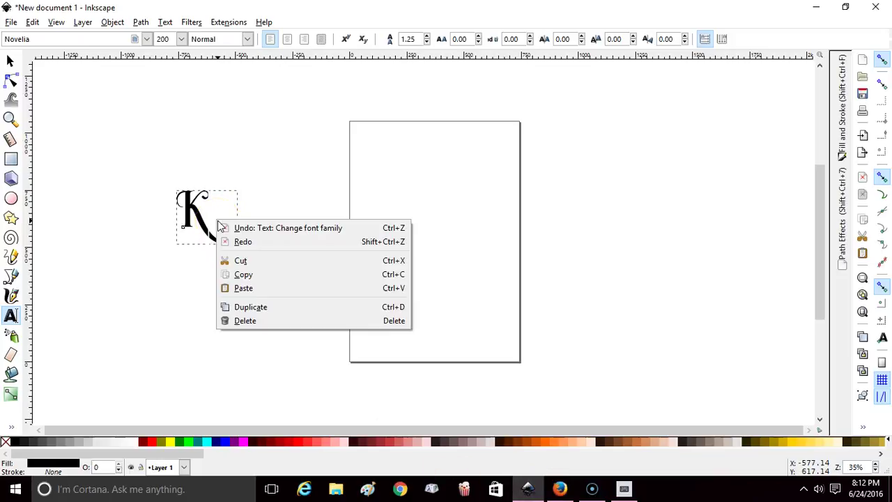
{"action": "left_click", "coordinate": [262, 288]}
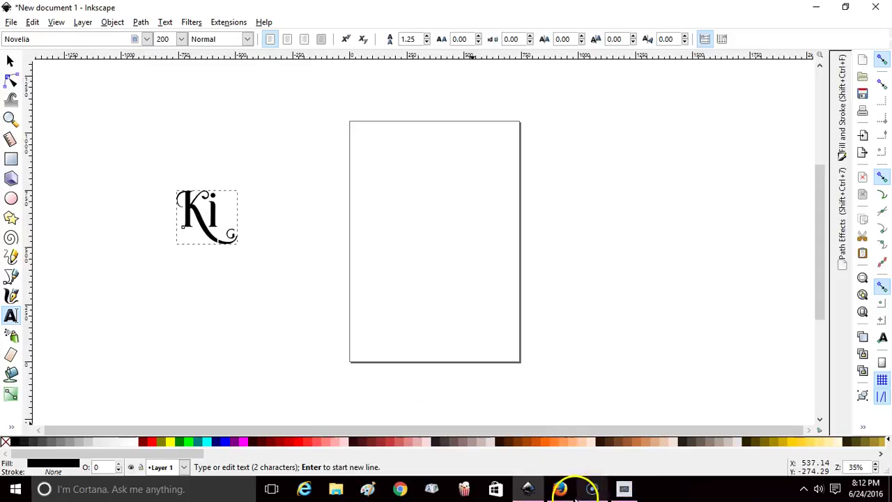
Scroll to the swash glyphs and copy the curled-top swash m (U+E03E).
{"action": "left_click", "coordinate": [625, 492]}
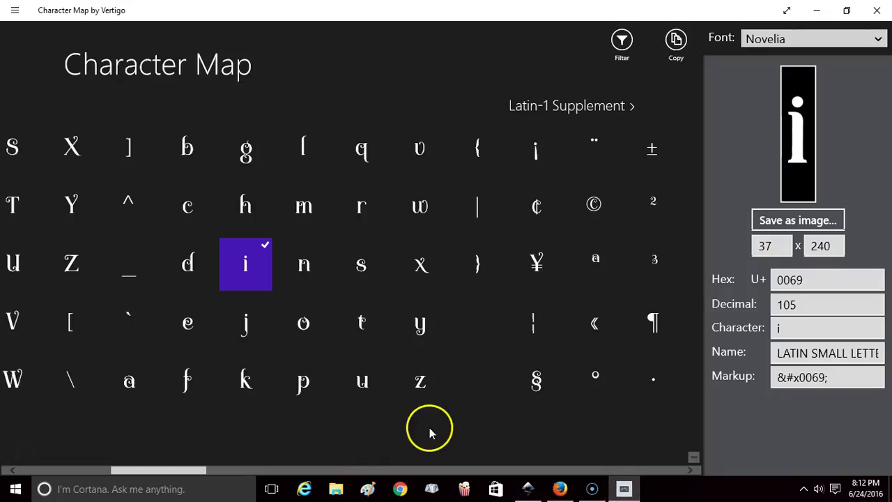
{"action": "left_click_drag", "start_coordinate": [185, 474], "coordinate": [442, 488]}
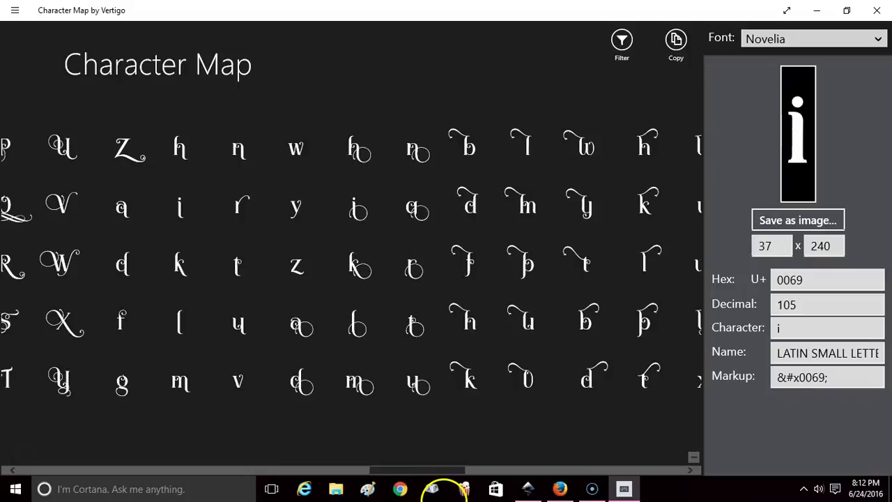
{"action": "scroll", "coordinate": [443, 490], "scroll_direction": "right", "scroll_amount": 1}
{"action": "scroll", "coordinate": [448, 491], "scroll_direction": "right", "scroll_amount": 2}
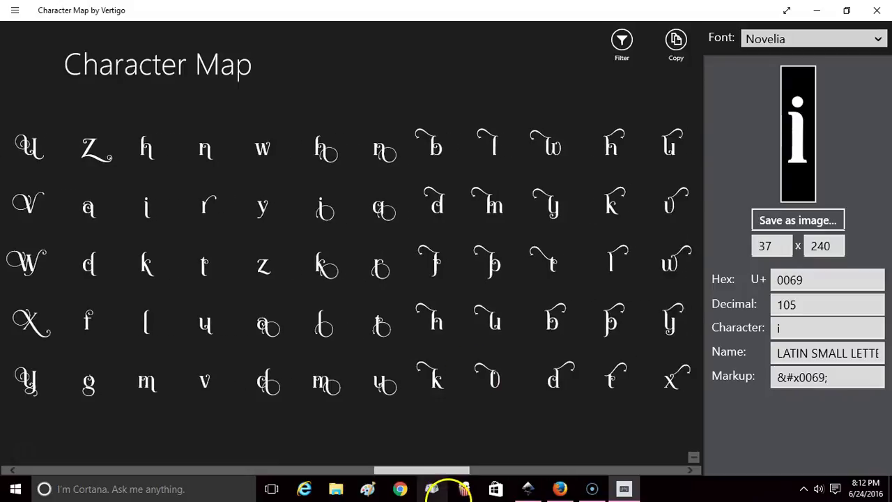
{"action": "left_click", "coordinate": [497, 207]}
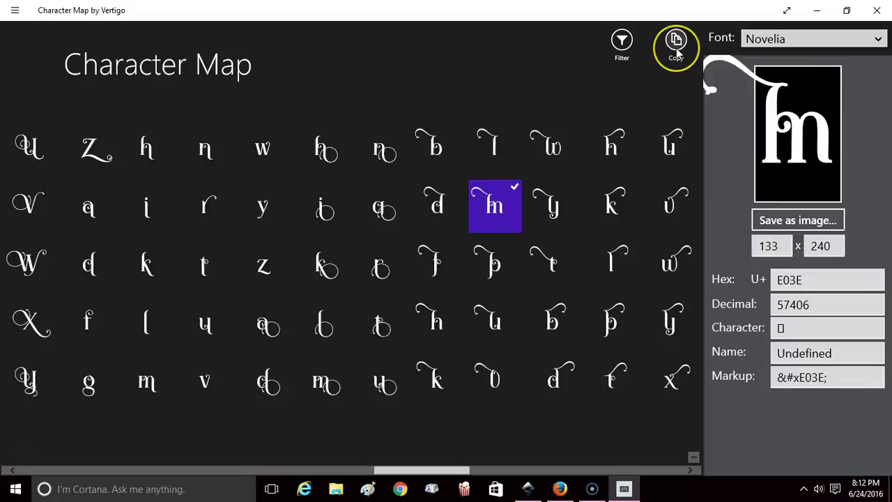
{"action": "left_click", "coordinate": [676, 42]}
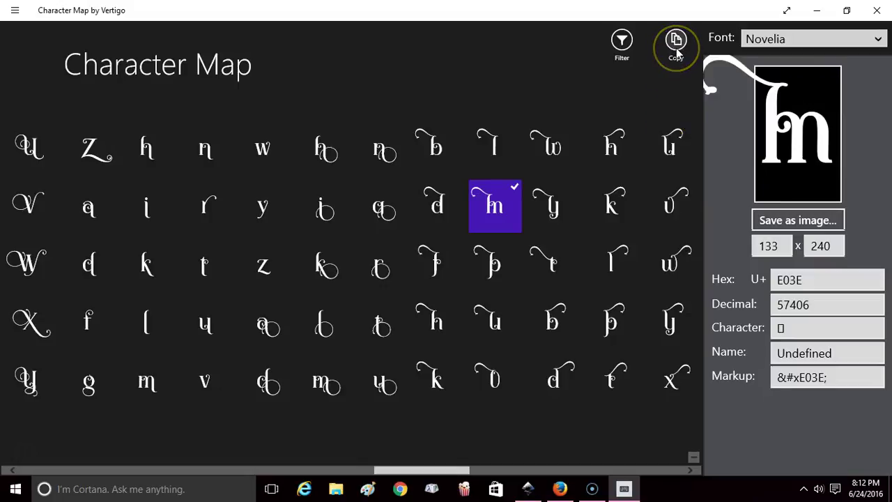
Paste the curled swash m after 'Ki' to try it, then delete it again.
{"action": "left_click", "coordinate": [531, 489]}
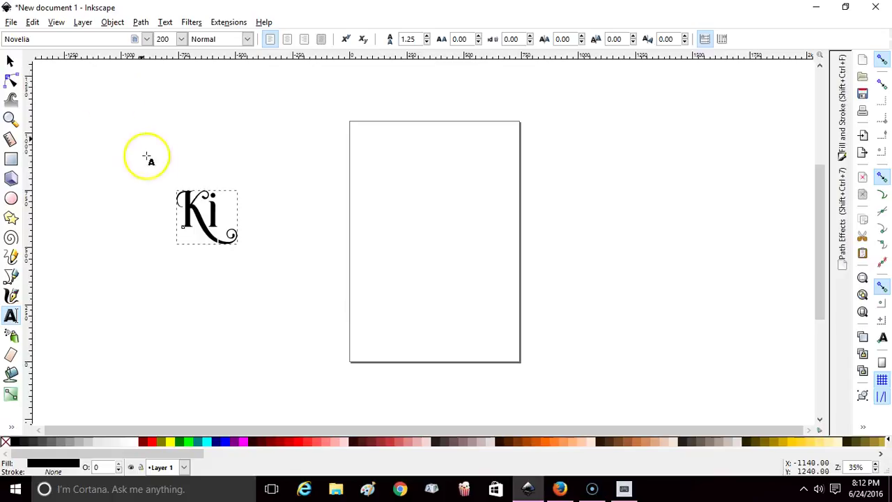
{"action": "right_click", "coordinate": [218, 207]}
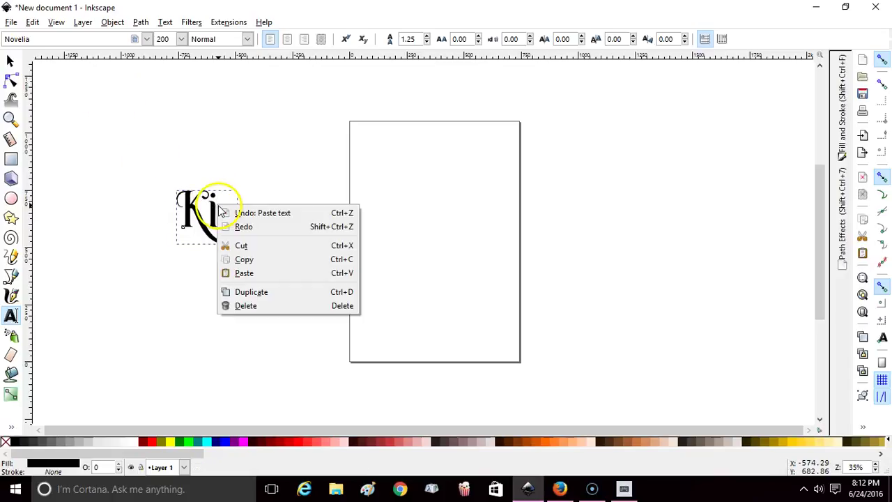
{"action": "left_click", "coordinate": [265, 274]}
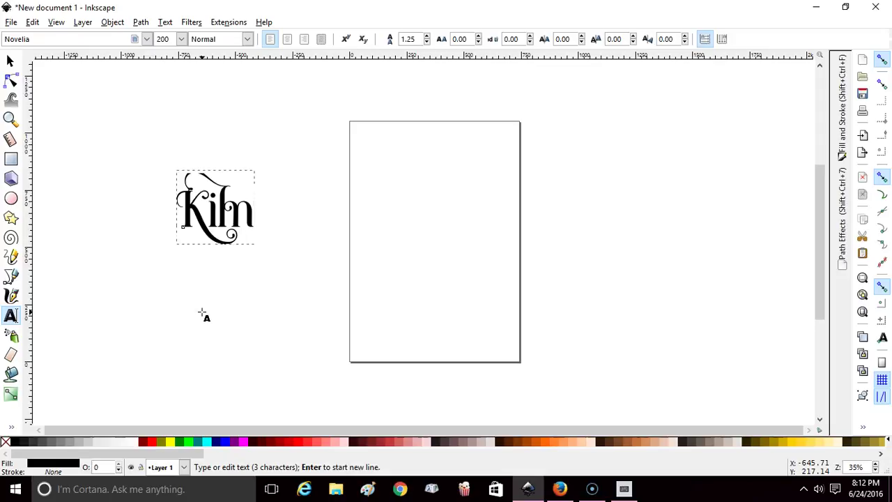
{"action": "key", "text": "BackSpace"}
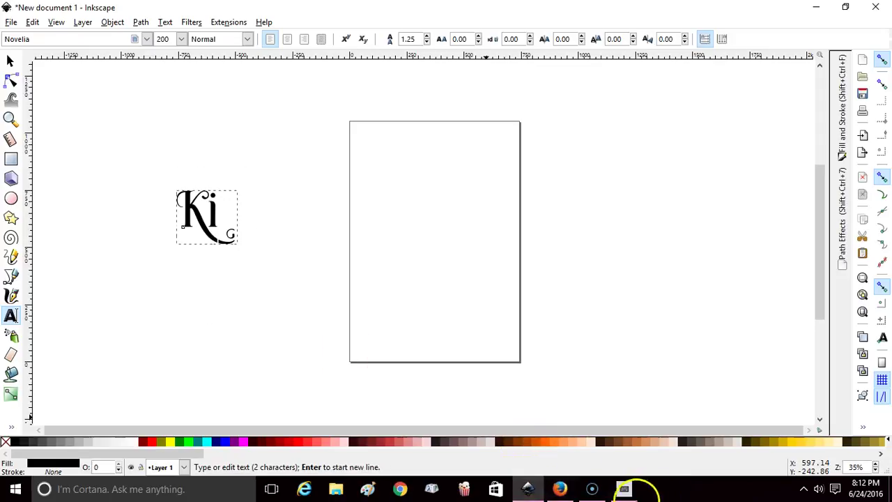
Copy the looped swash m (U+E032) instead and switch back to Inkscape.
{"action": "left_click", "coordinate": [624, 489]}
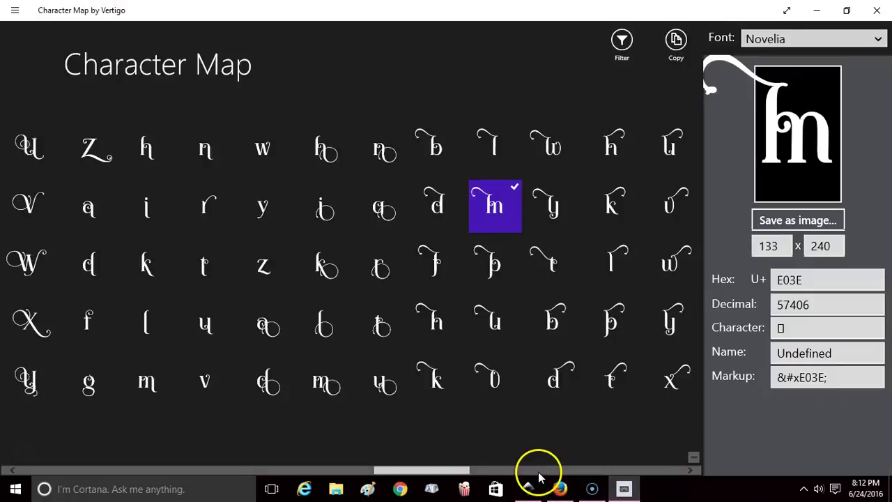
{"action": "left_click", "coordinate": [332, 395]}
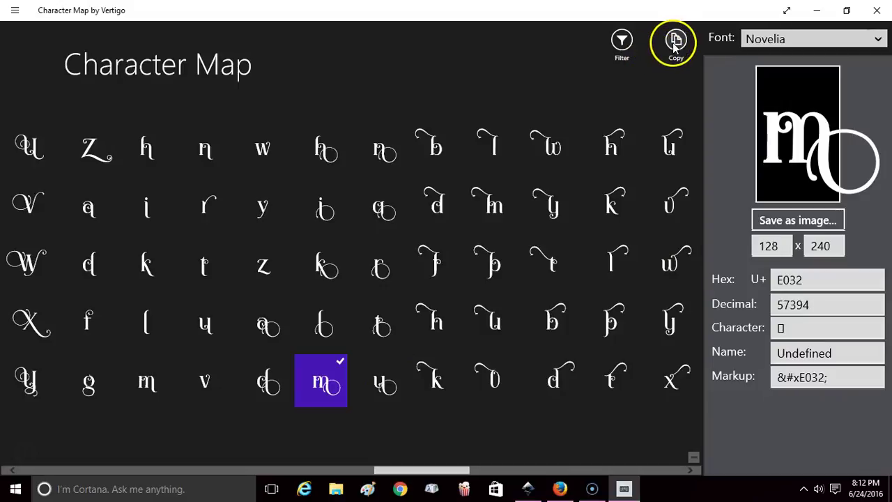
{"action": "left_click", "coordinate": [528, 490]}
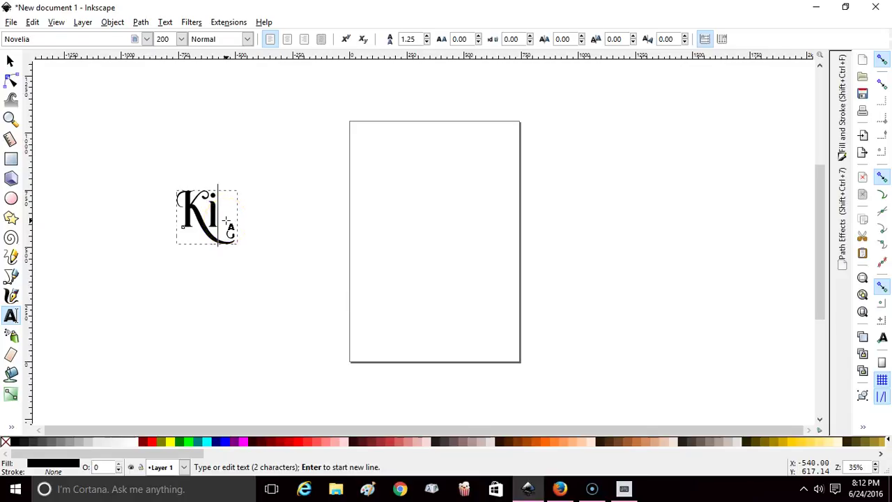
Add the looped swash m after 'Ki' to spell 'Kim', then select the text object.
{"action": "type", "text": "m"}
{"action": "left_click", "coordinate": [310, 286]}
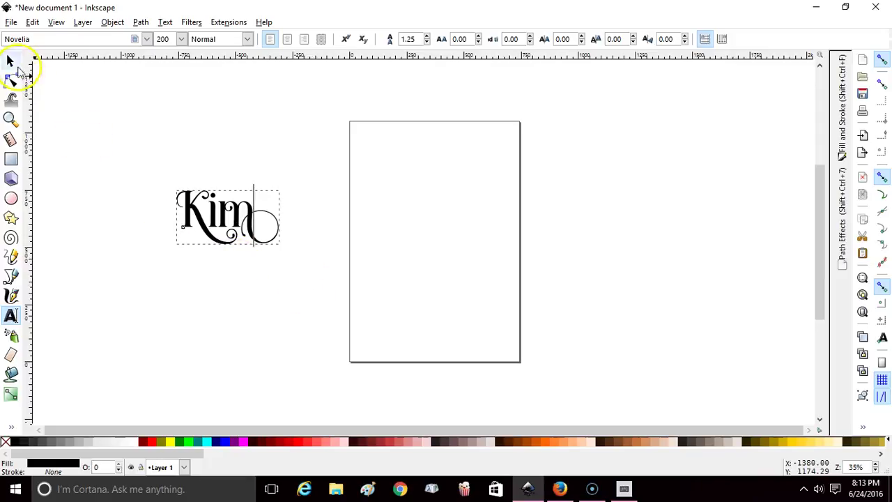
{"action": "left_click", "coordinate": [12, 61]}
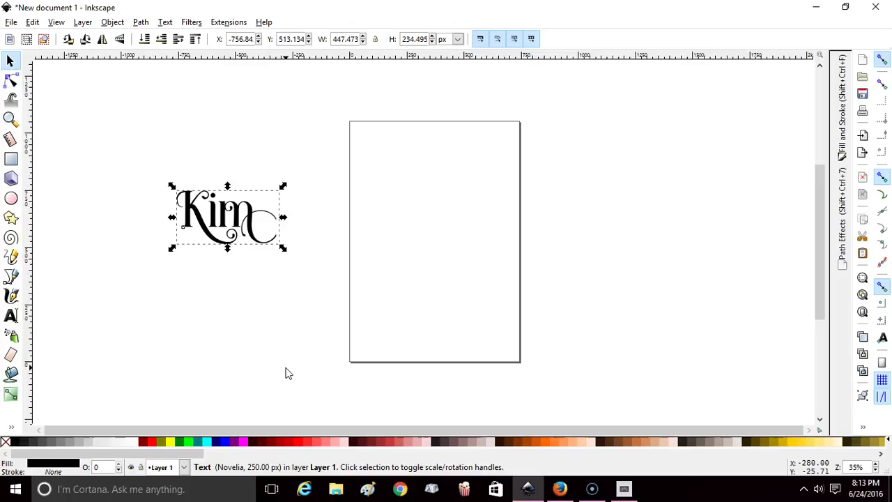
Select the Kim text and apply Object to Path to get three letter paths.
{"action": "double_click", "coordinate": [252, 216]}
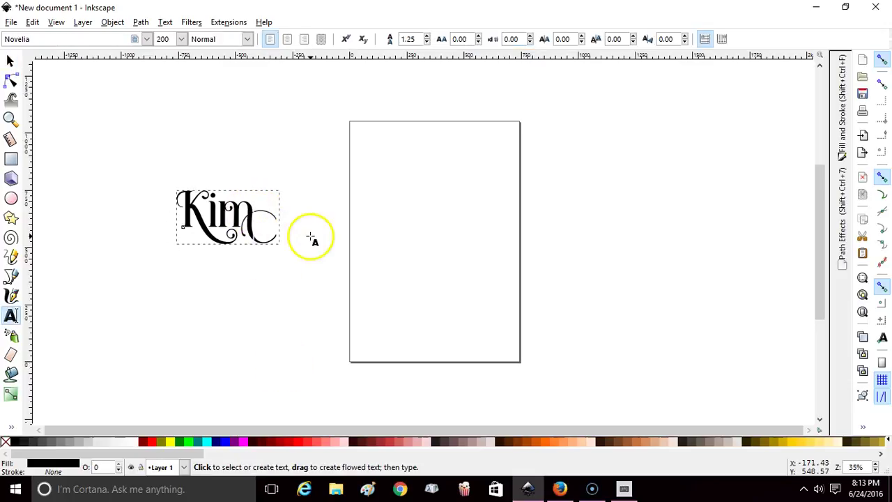
{"action": "left_click", "coordinate": [11, 63]}
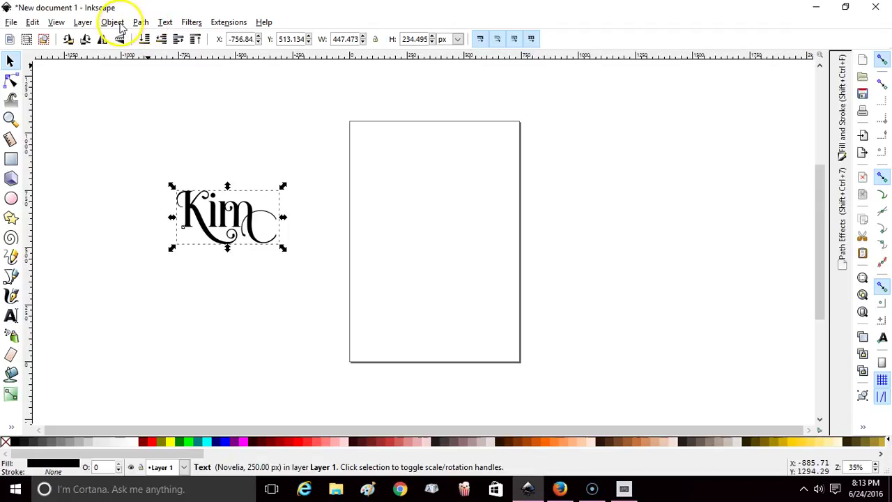
{"action": "left_click", "coordinate": [141, 23]}
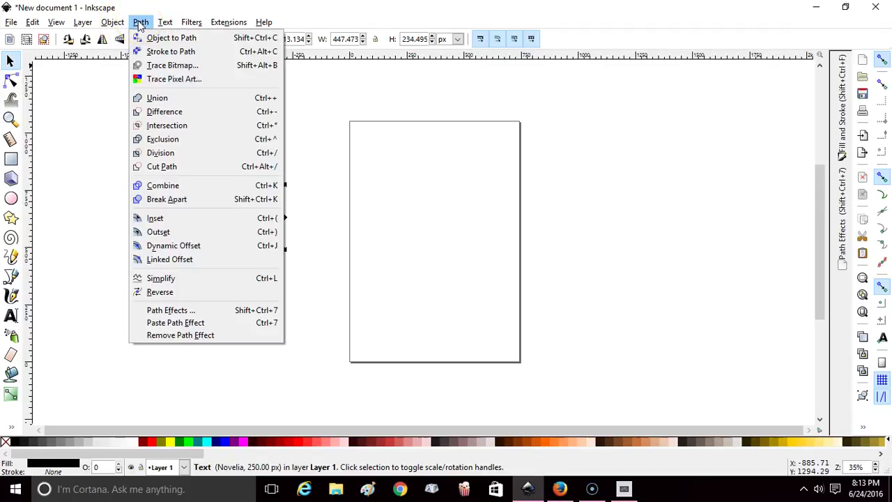
{"action": "left_click", "coordinate": [149, 39]}
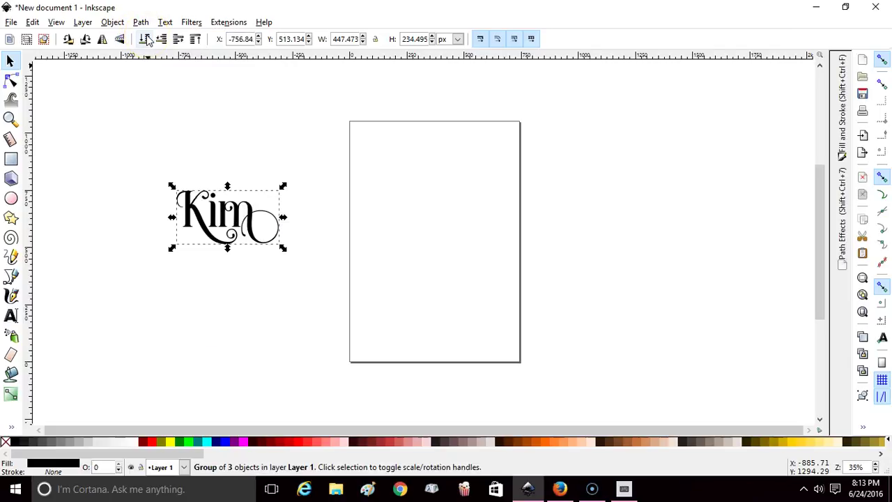
Inspect the nodes of the m letter, then return to the Selector tool.
{"action": "left_click", "coordinate": [134, 255]}
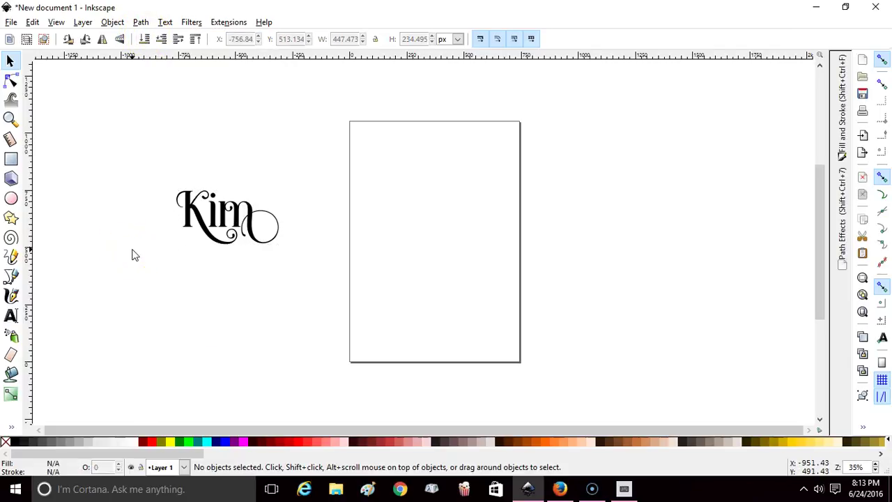
{"action": "left_click", "coordinate": [238, 222]}
{"action": "left_click", "coordinate": [238, 222]}
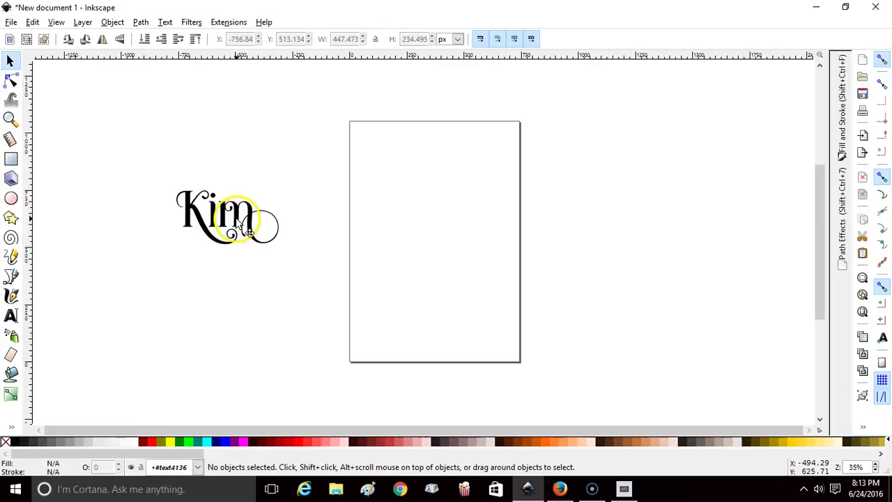
{"action": "left_click", "coordinate": [237, 220]}
{"action": "double_click", "coordinate": [236, 219]}
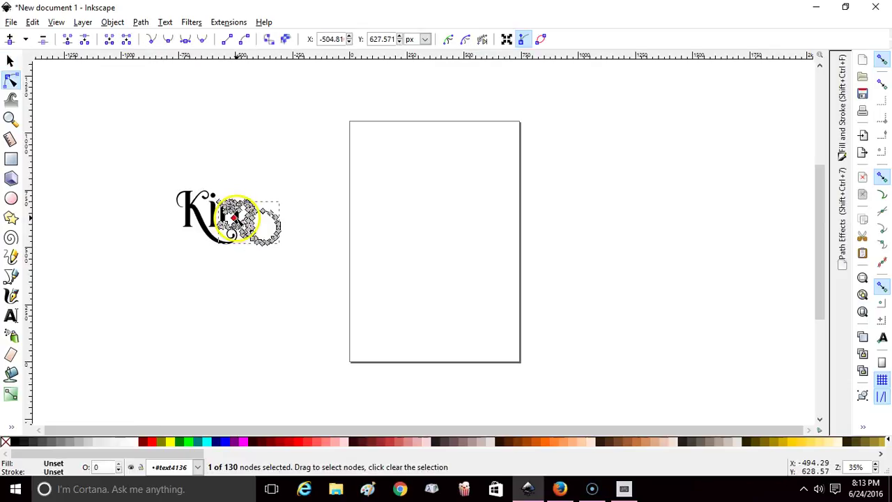
{"action": "left_click", "coordinate": [292, 175]}
{"action": "left_click", "coordinate": [194, 169]}
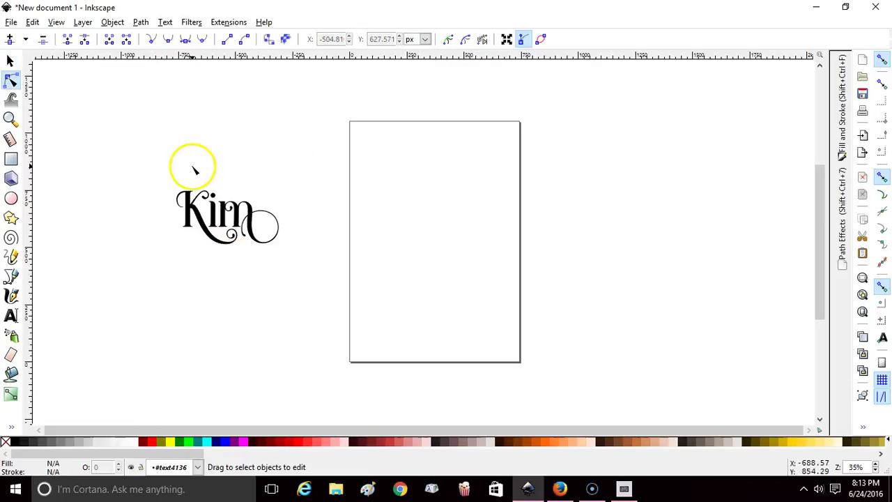
{"action": "left_click", "coordinate": [10, 62]}
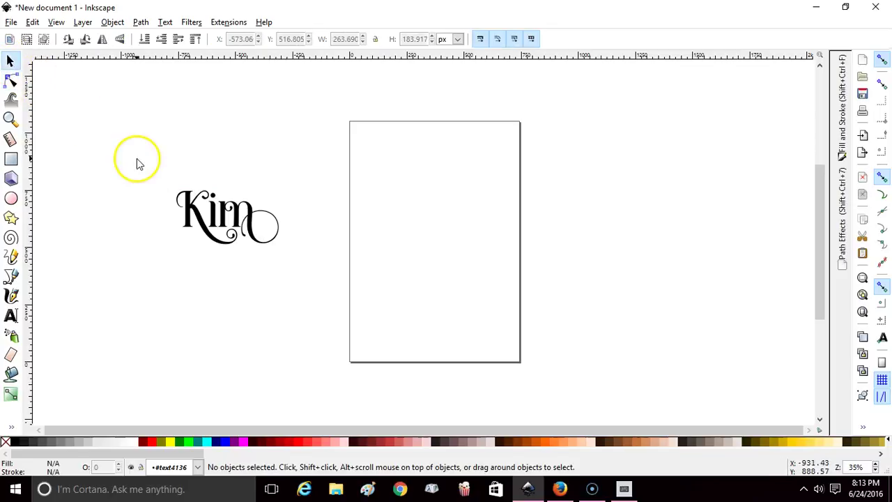
Select all three Kim letter paths and drag them near the top of the page.
{"action": "left_click_drag", "start_coordinate": [134, 161], "coordinate": [370, 331]}
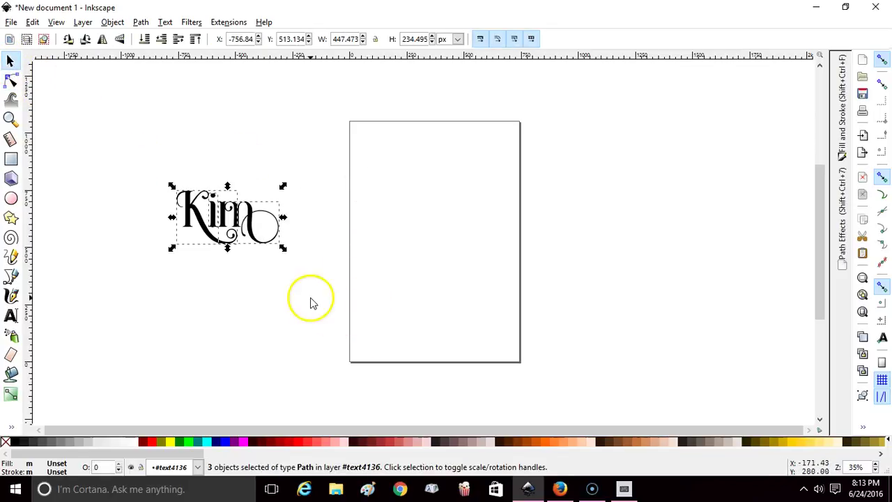
{"action": "left_click_drag", "start_coordinate": [278, 243], "coordinate": [480, 207]}
{"action": "left_click", "coordinate": [575, 203]}
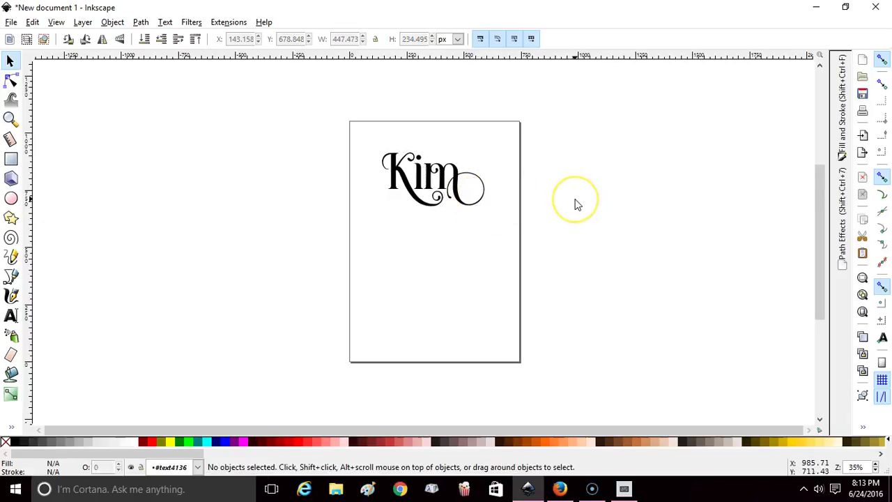